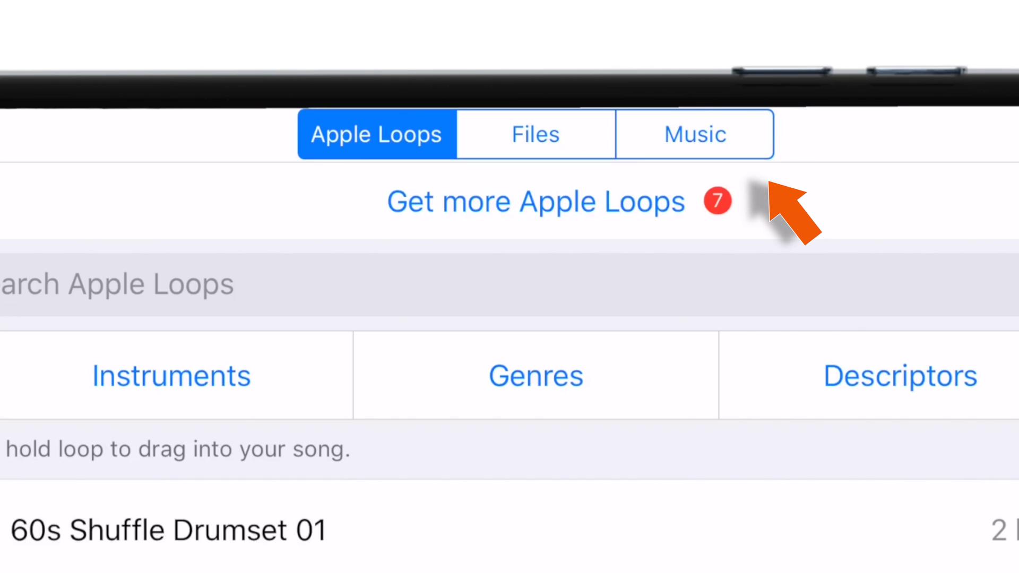
# Switch the loop browser to the Music library's Songs list showing Song 01 and Song 02.
pyautogui.click(696, 134)
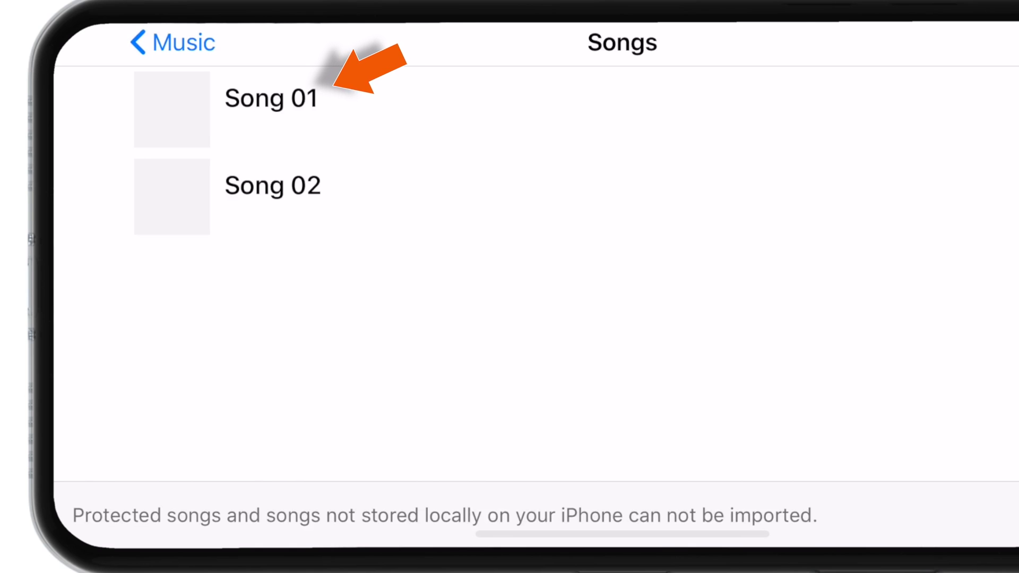
# Drag Song 01 onto a track and slide its region left to start at bar 1.
pyautogui.click(271, 99)
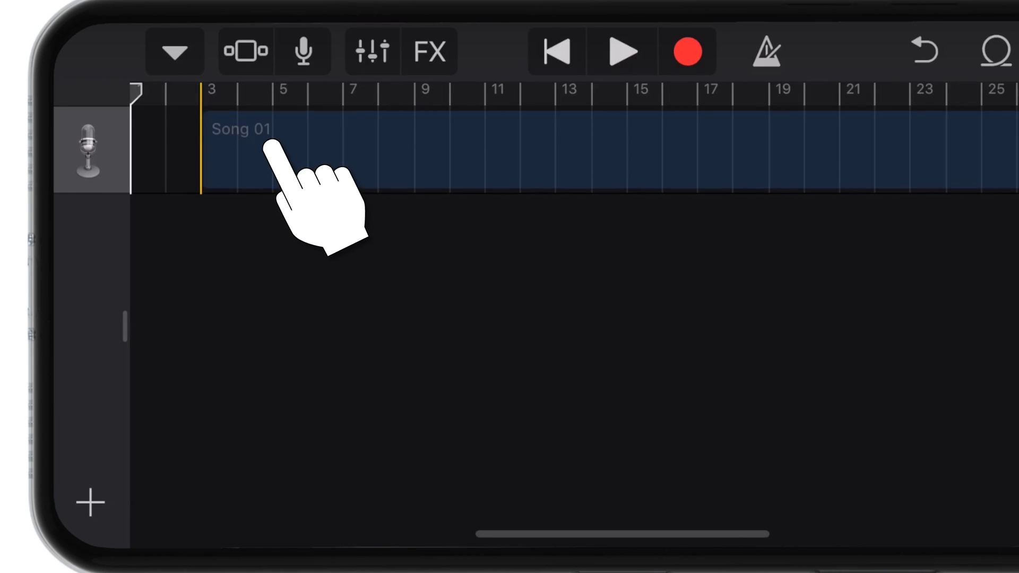
pyautogui.moveTo(275, 147); pyautogui.dragTo(203, 148)
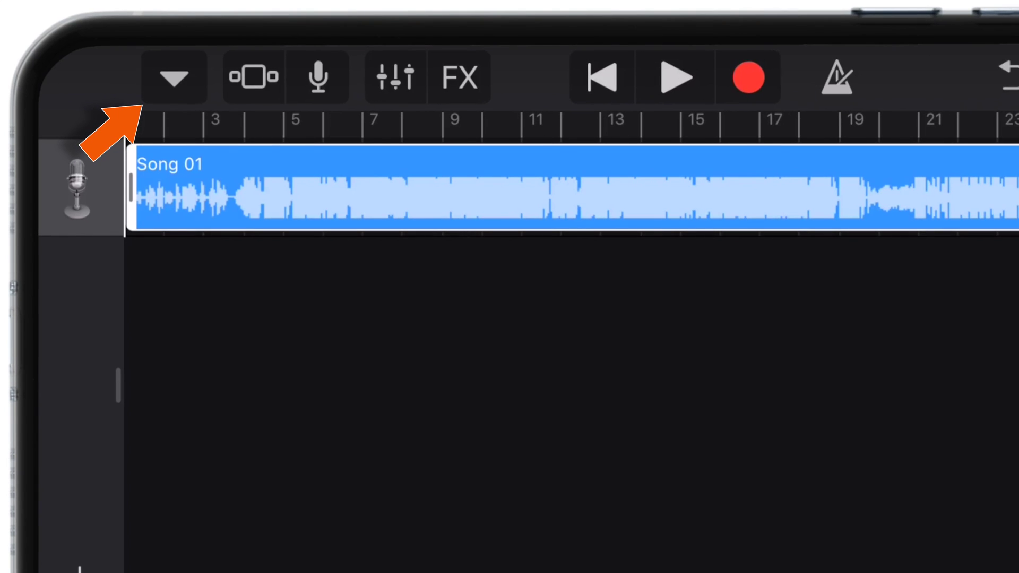
# Save the project to My Songs, then select My Song for sharing.
pyautogui.click(174, 78)
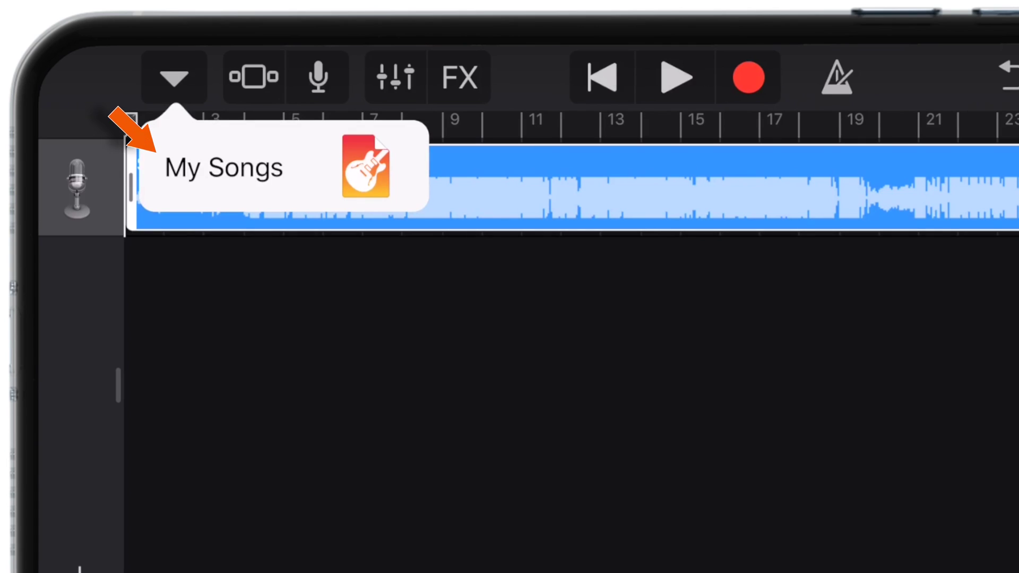
pyautogui.click(224, 168)
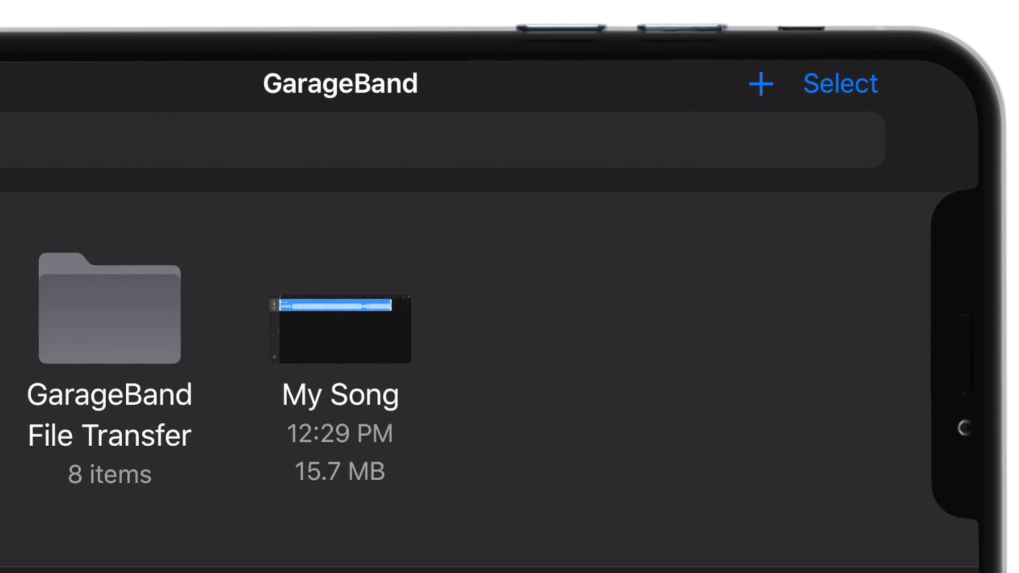
pyautogui.click(840, 83)
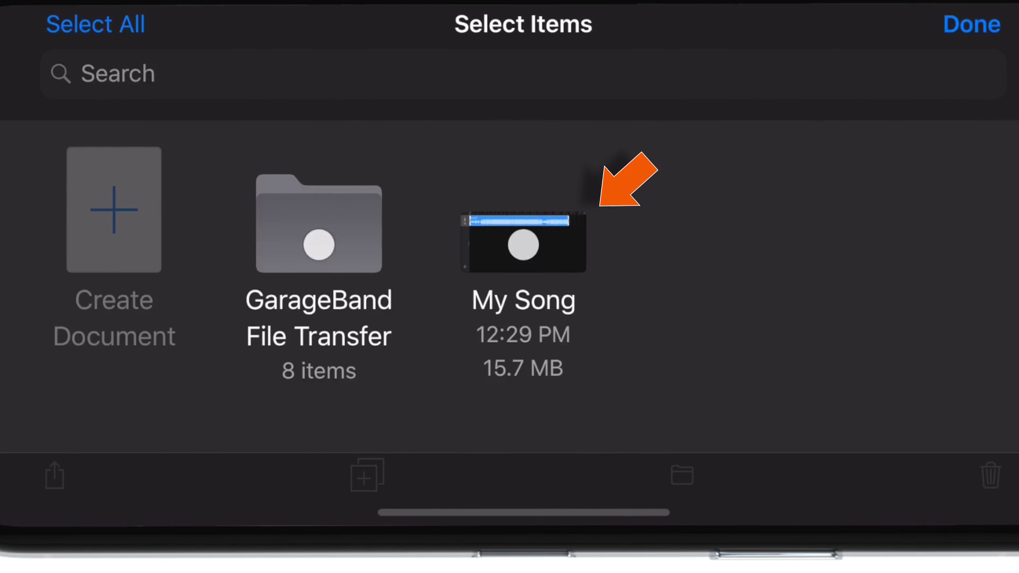
pyautogui.click(523, 244)
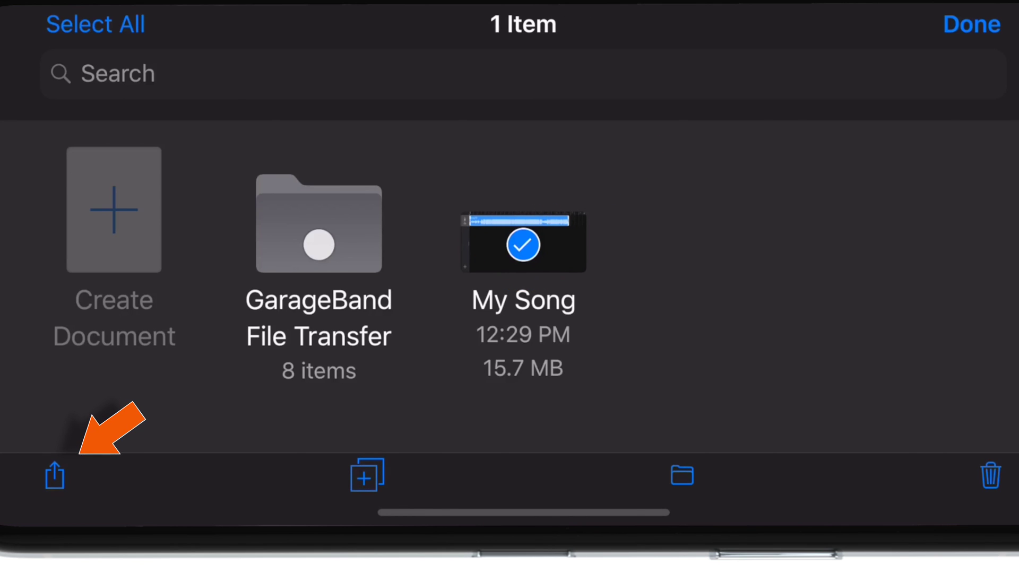
pyautogui.click(54, 476)
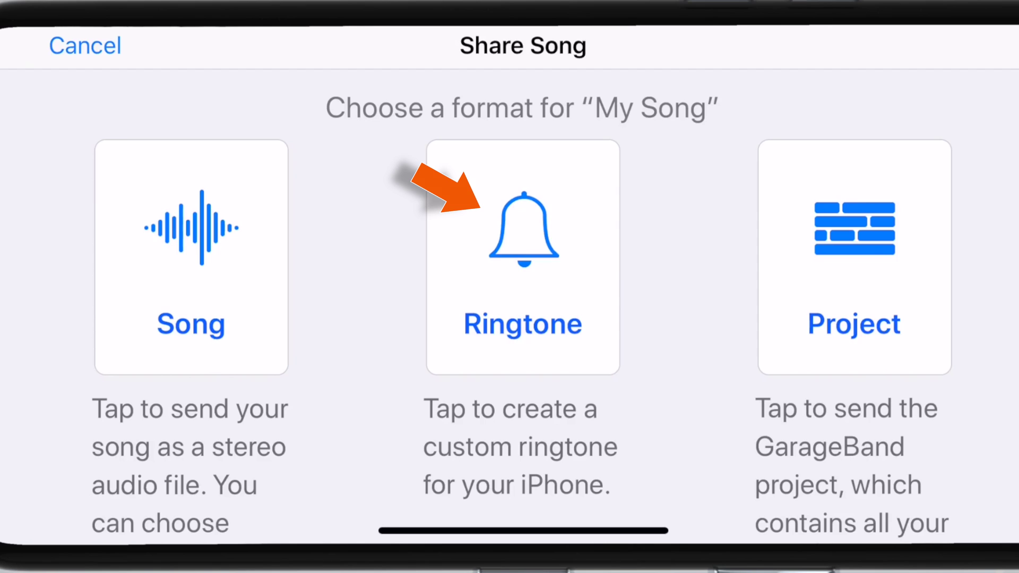
# Export My Song as a 30-second ringtone and begin renaming it 'Ringtone 2019'.
pyautogui.click(523, 231)
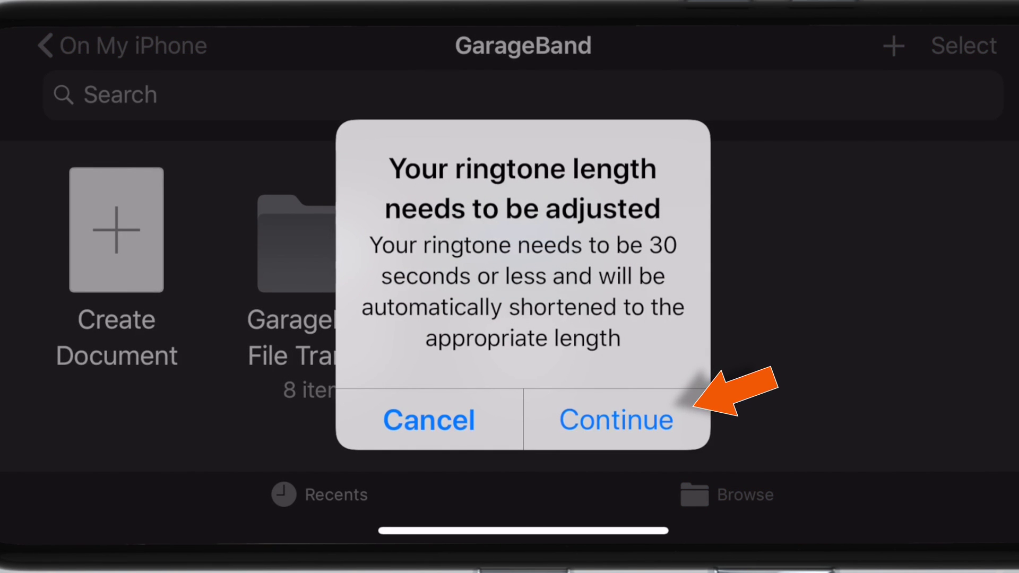
pyautogui.click(616, 419)
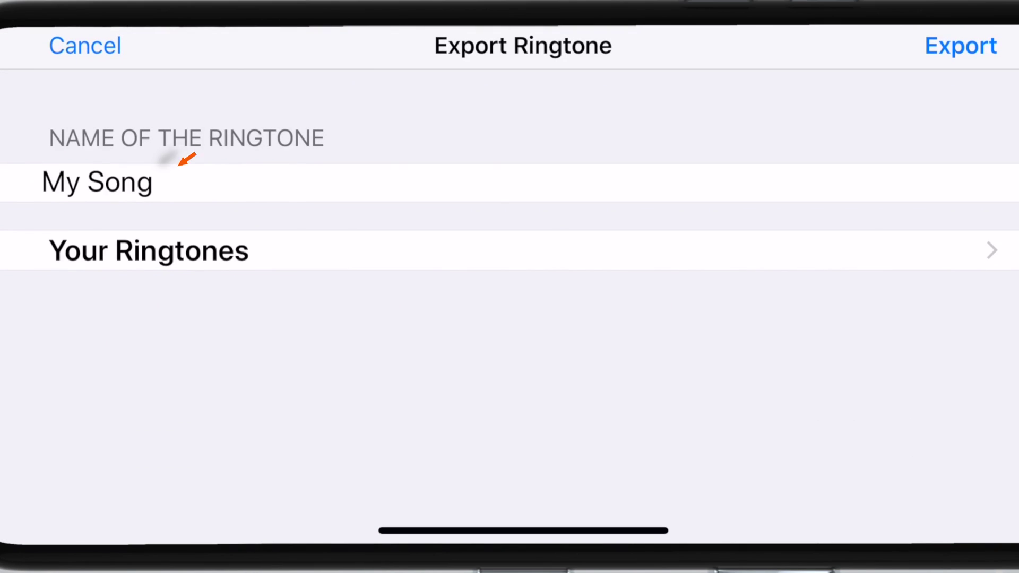
pyautogui.click(161, 184)
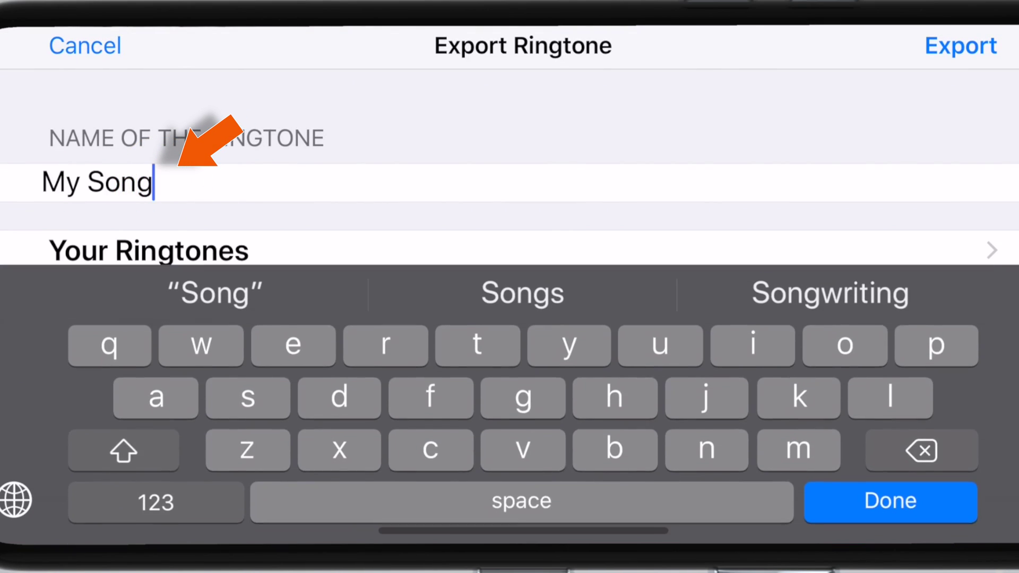
pyautogui.press('BackSpace')
pyautogui.press('BackSpace')
pyautogui.press('BackSpace')
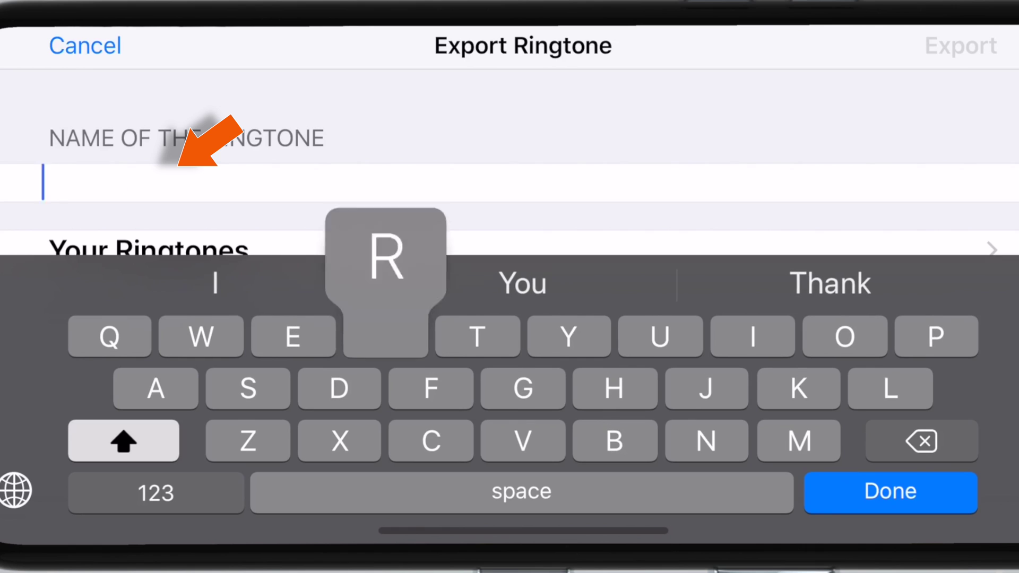
pyautogui.write('Ring')
pyautogui.click(522, 283)
pyautogui.write('201')
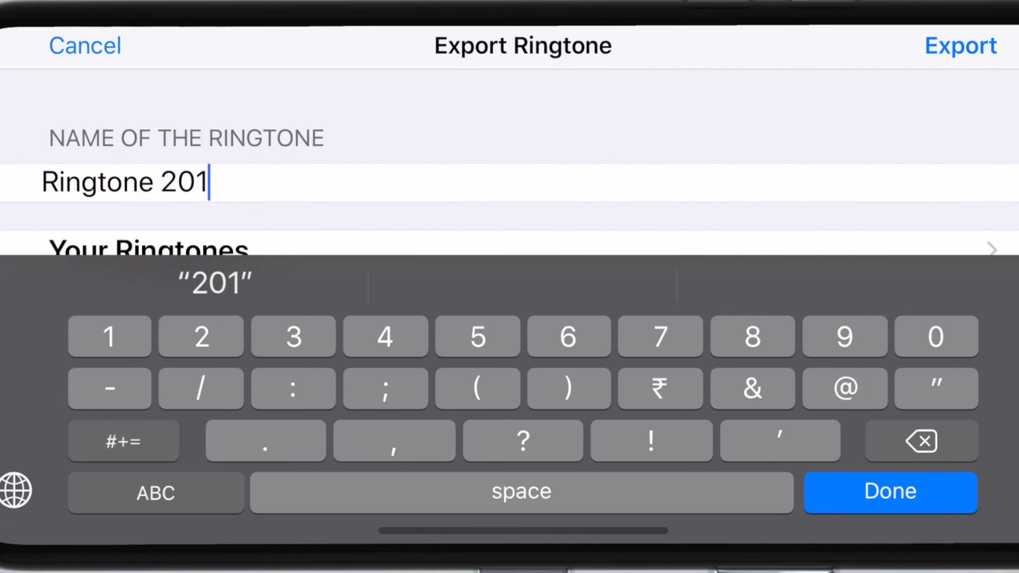
pyautogui.write('9')
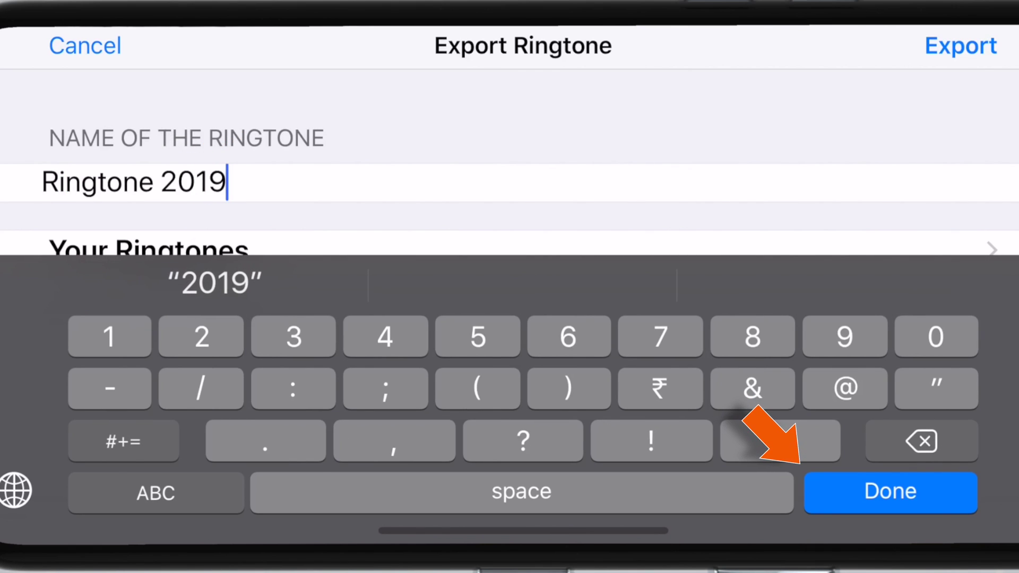
# Confirm the name 'Ringtone 2019', export it, and assign it as the Standard Ringtone.
pyautogui.click(890, 491)
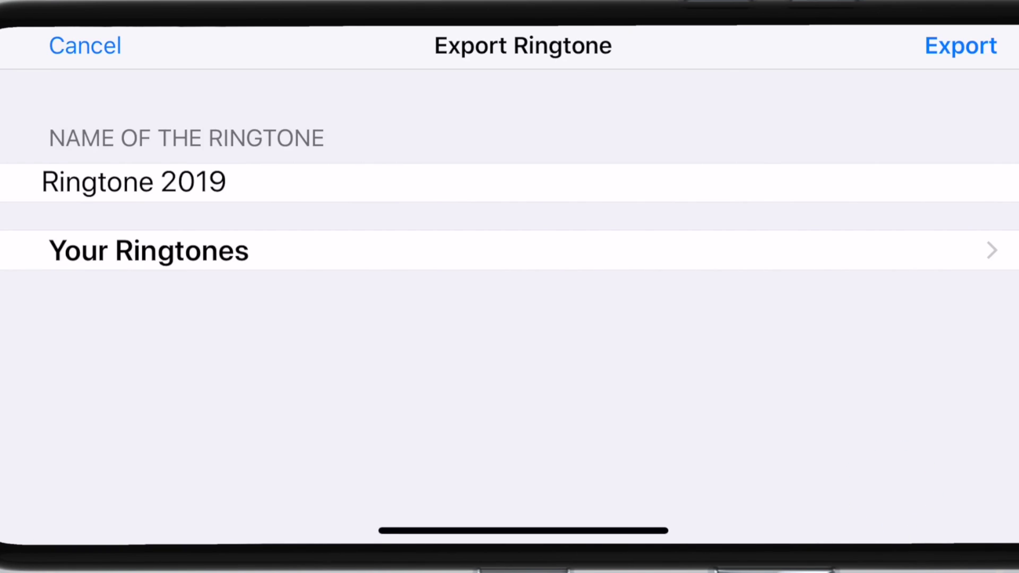
pyautogui.click(960, 46)
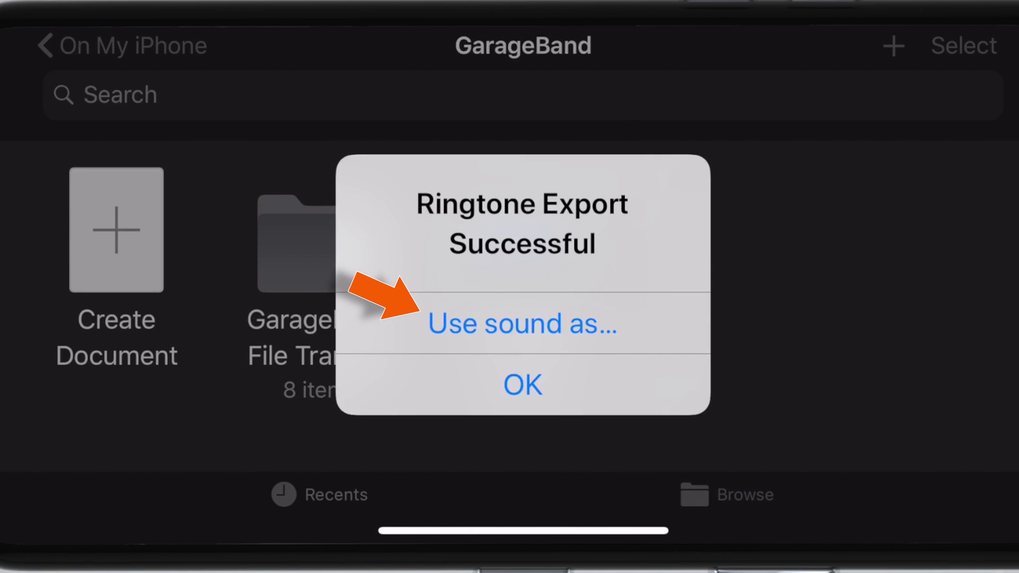
pyautogui.click(523, 324)
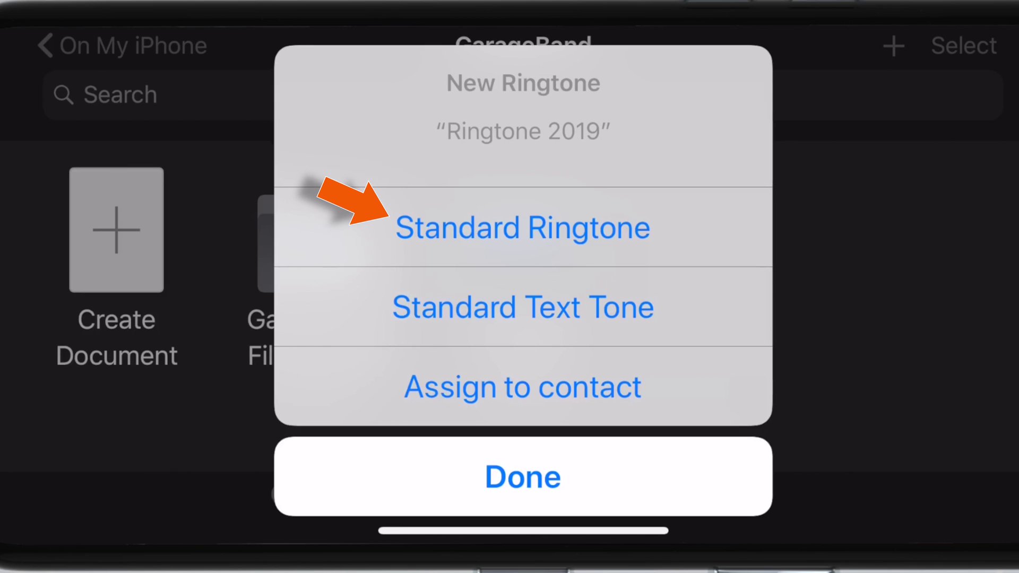
pyautogui.click(491, 228)
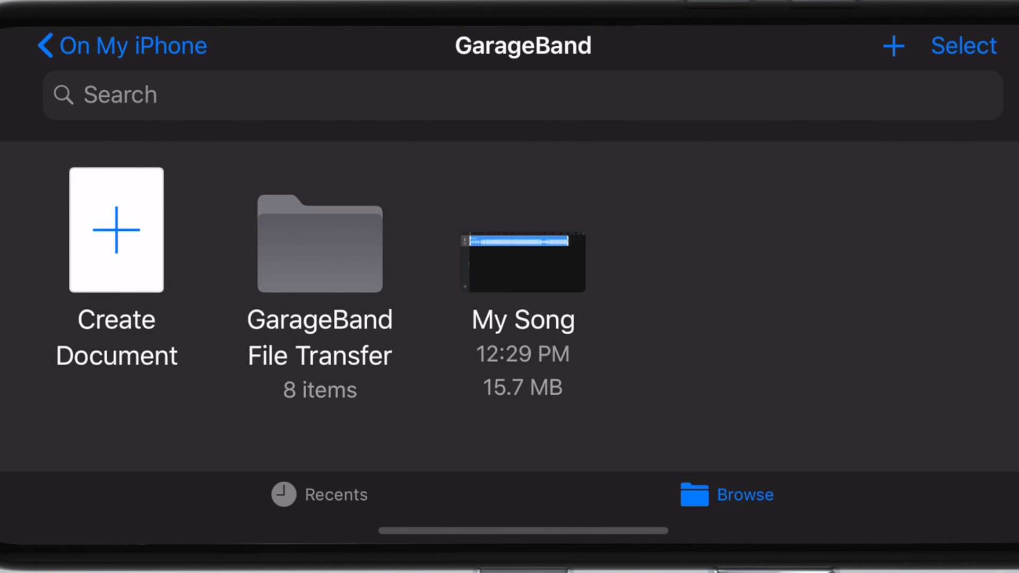